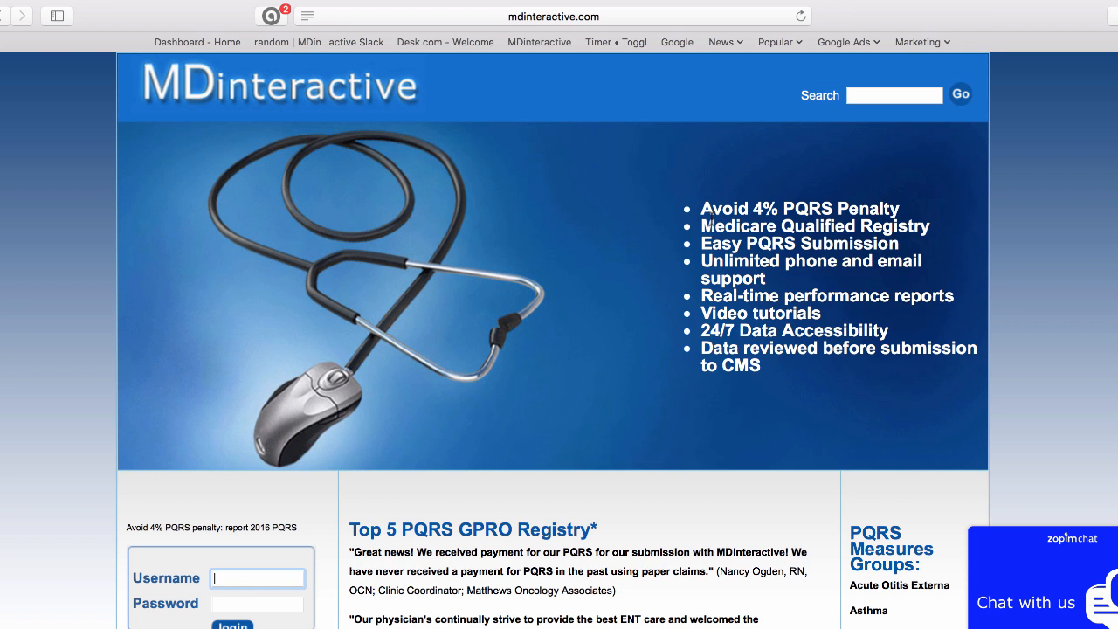
Scroll down the MDinteractive home page to reach the login box.
scroll(637, 243, "down", 3)
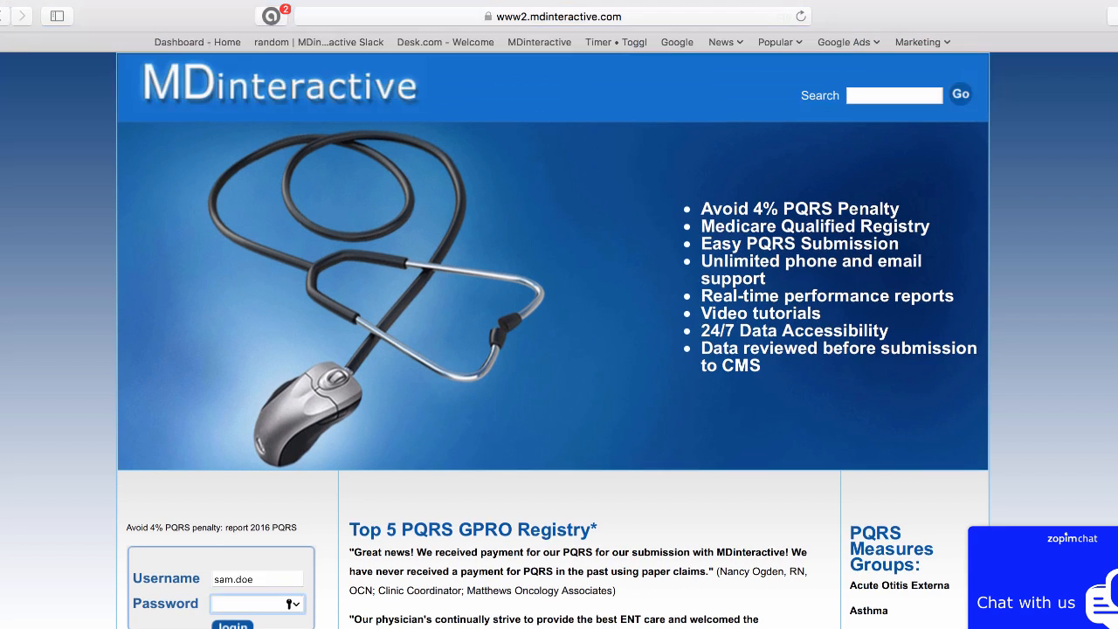
Log in and start a new record from Patient Records: Create.
key("Return")
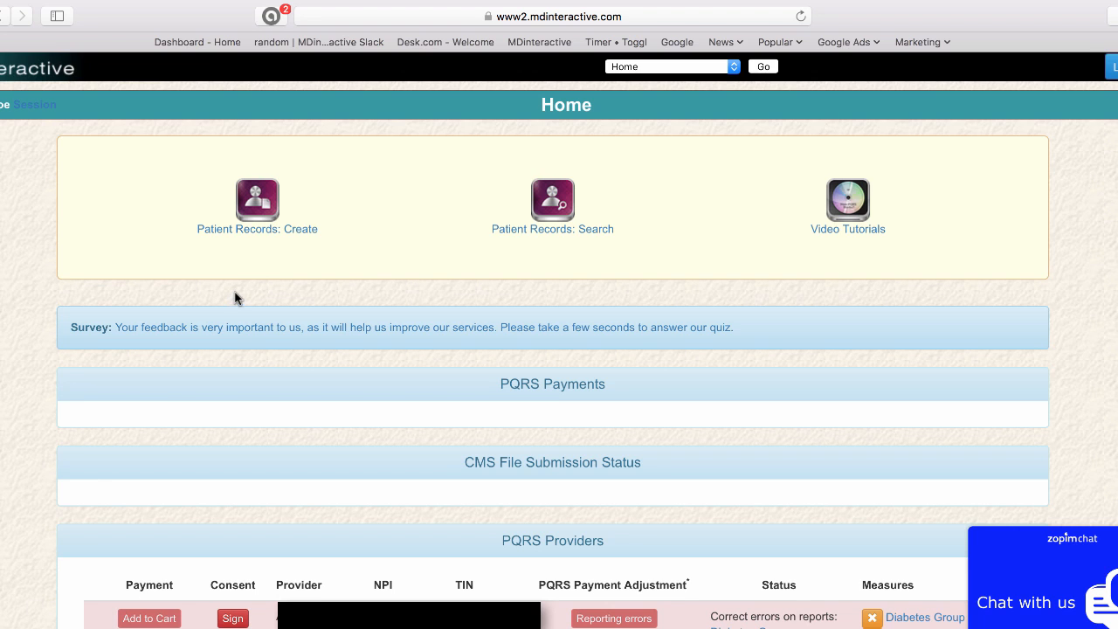
left_click(262, 229)
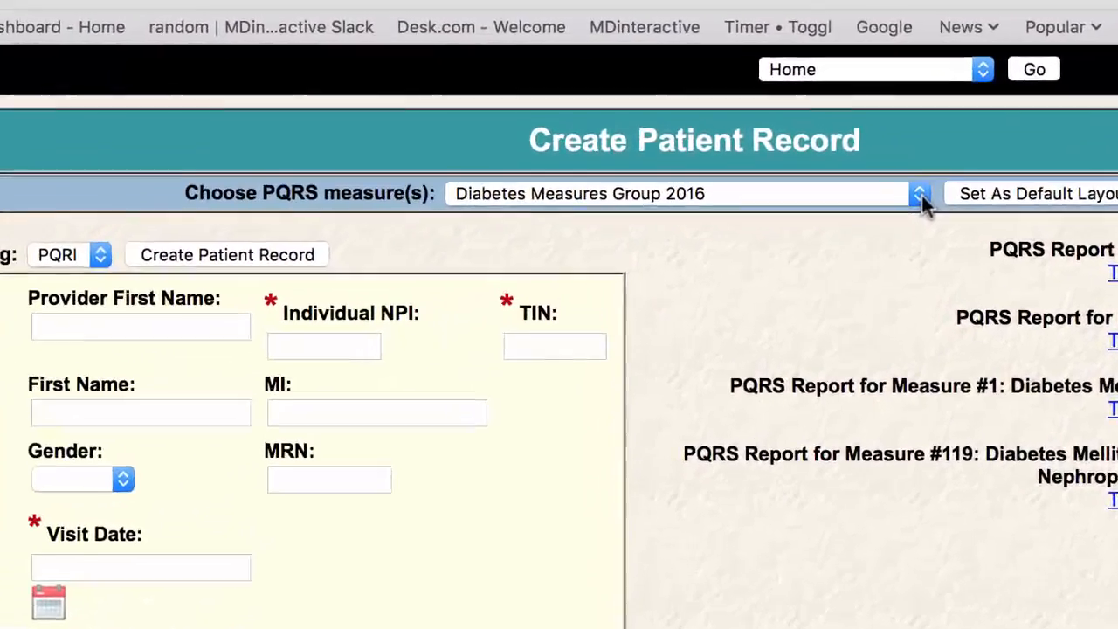
Pick #130 Documentation of Current Medications in the Choose PQRS measure(s) list.
left_click(920, 195)
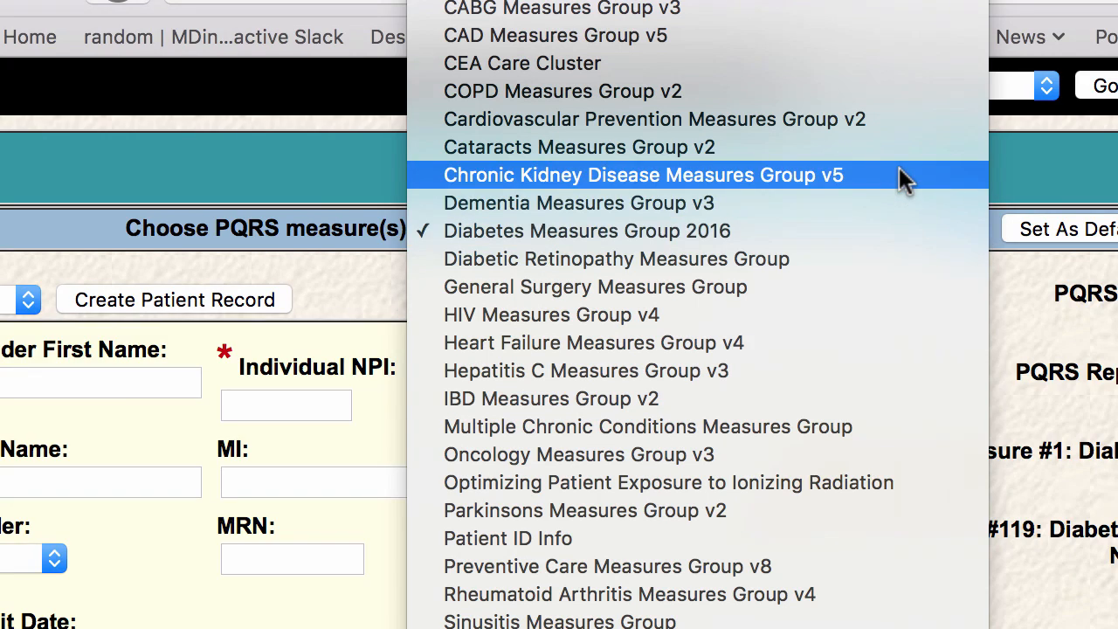
scroll(900, 168, "up", 5)
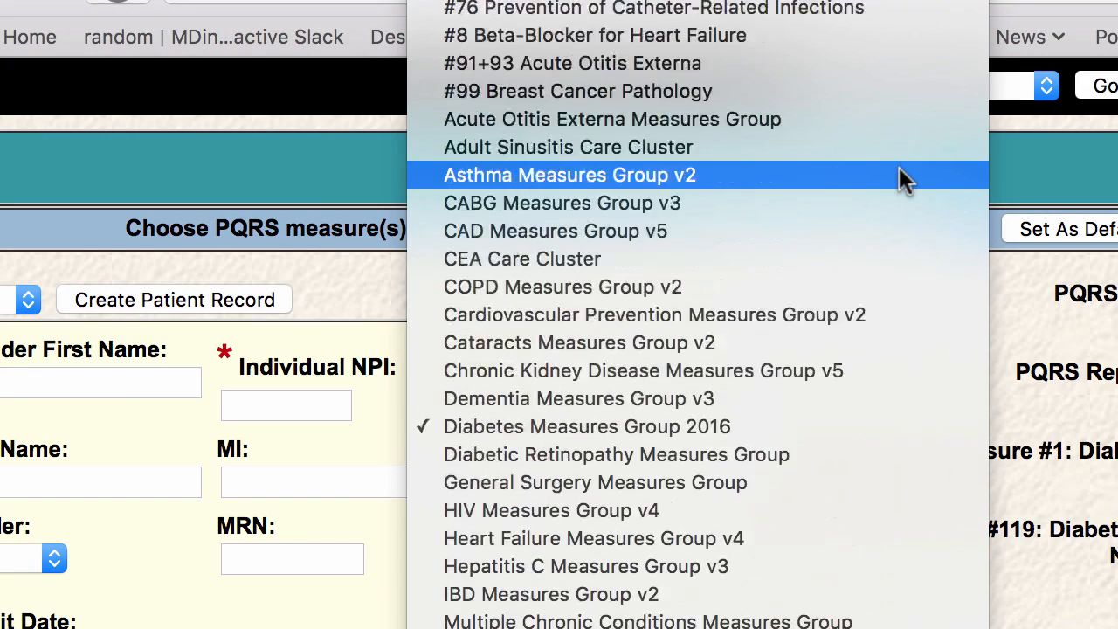
scroll(899, 167, "up", 9)
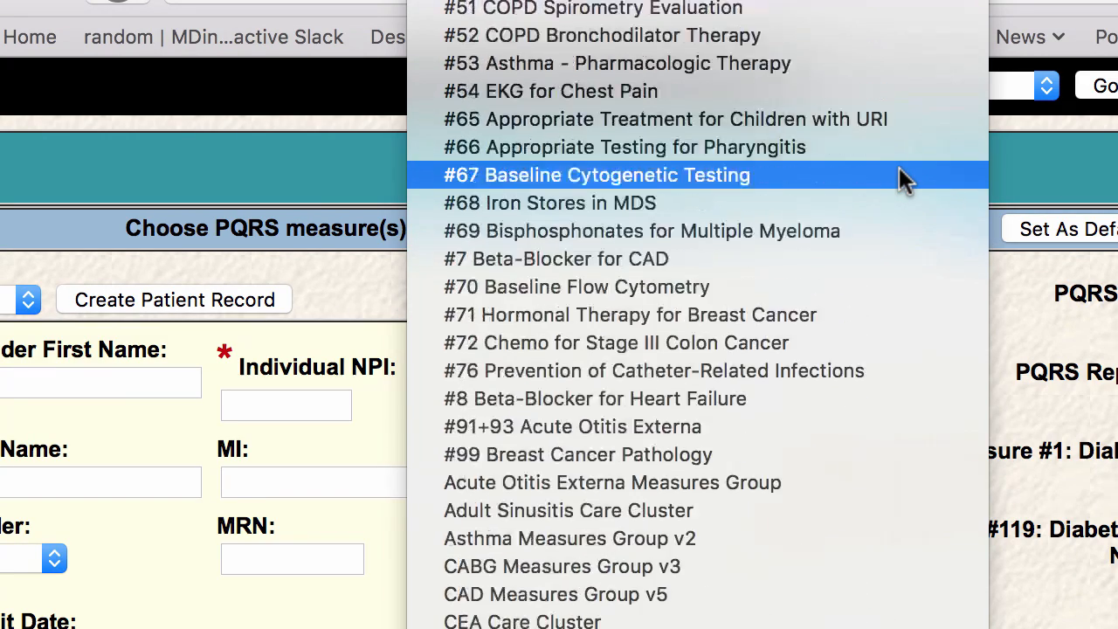
scroll(898, 167, "up", 13)
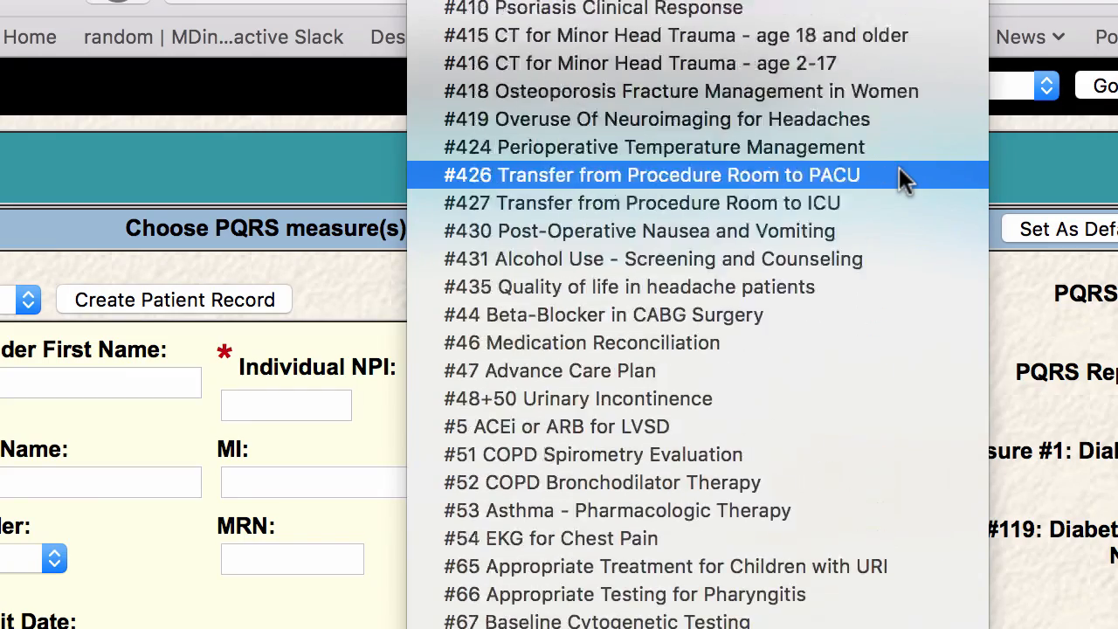
scroll(899, 167, "up", 18)
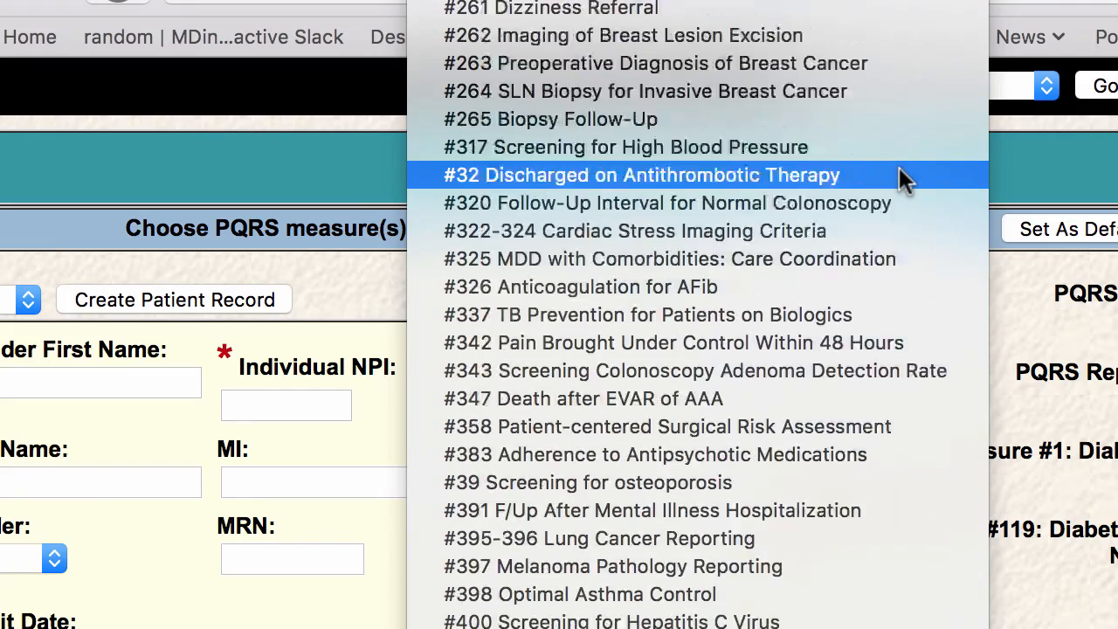
scroll(899, 167, "up", 8)
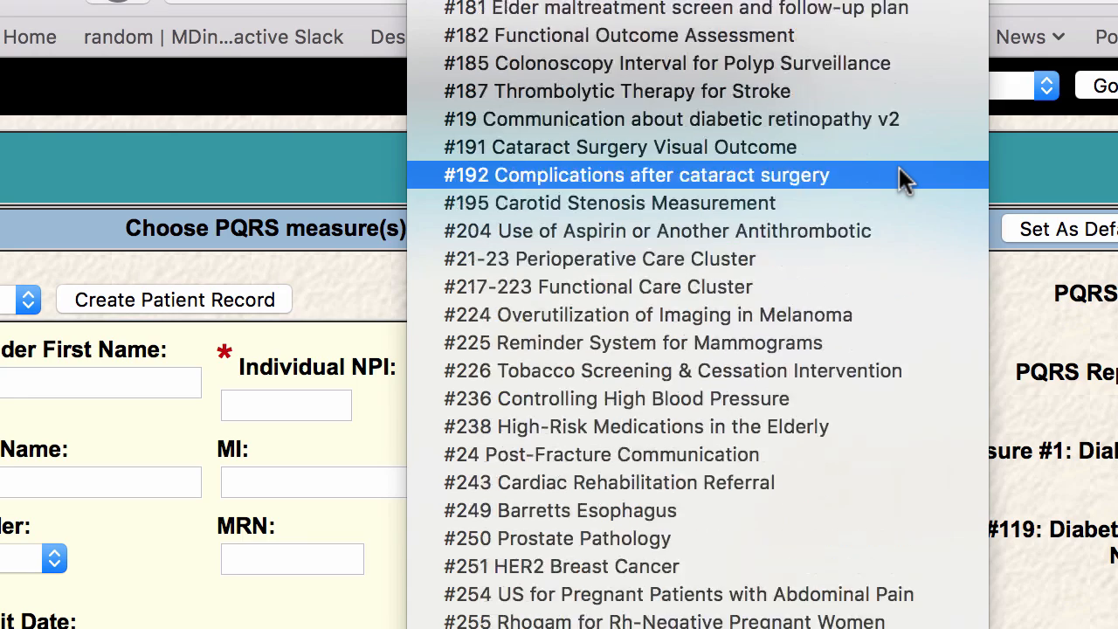
scroll(898, 174, "up", 2)
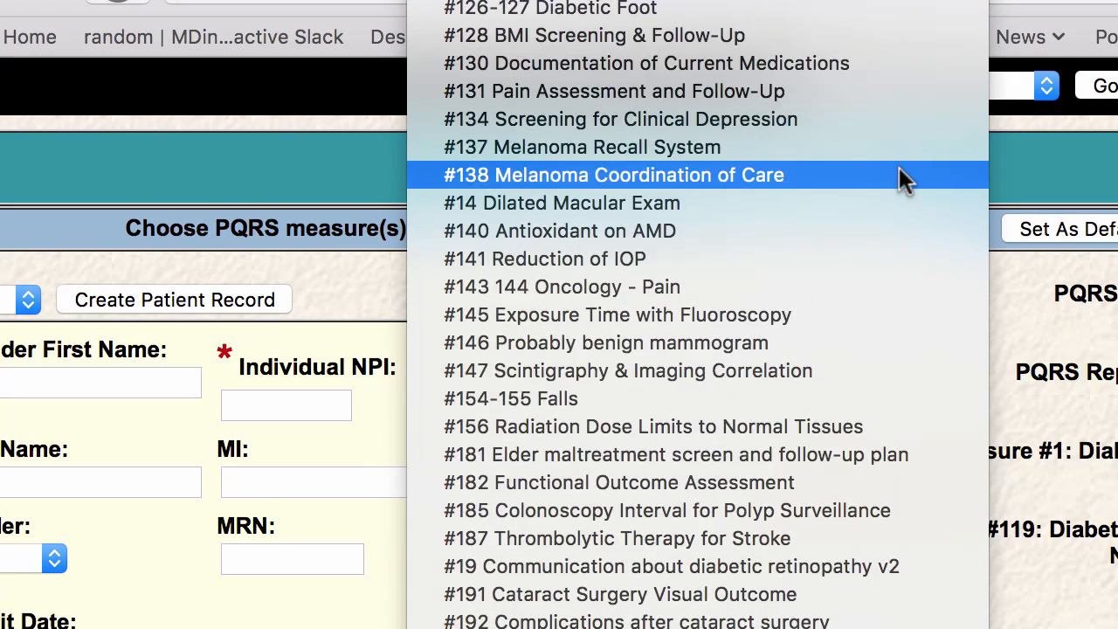
left_click(868, 64)
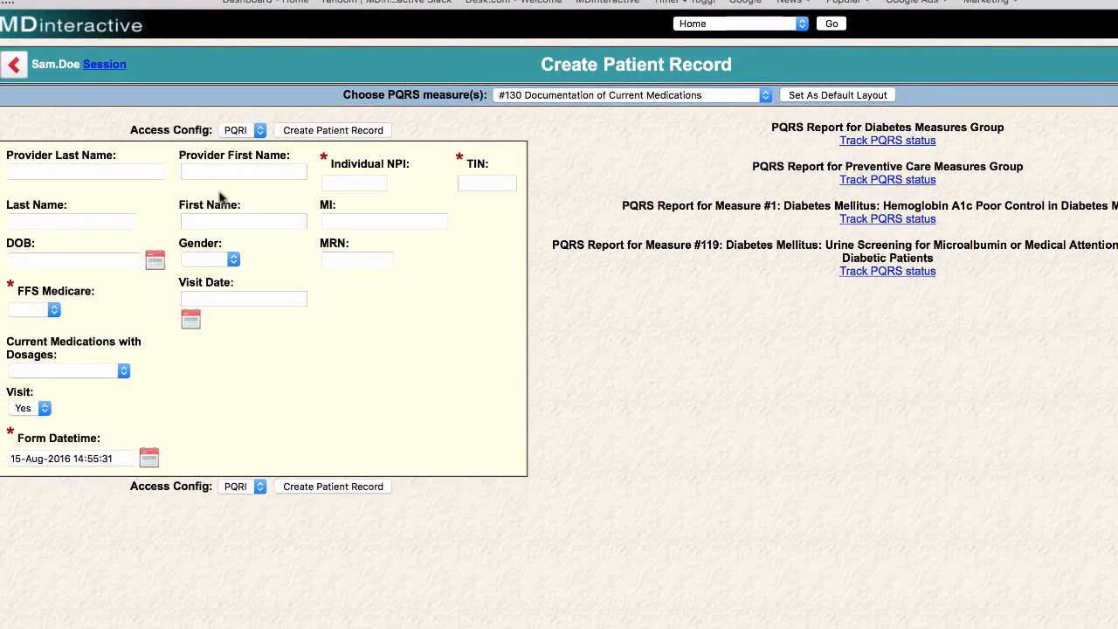
Enter the provider's last name, first name, Individual NPI number and TIN.
left_click(102, 171)
type("Doe")
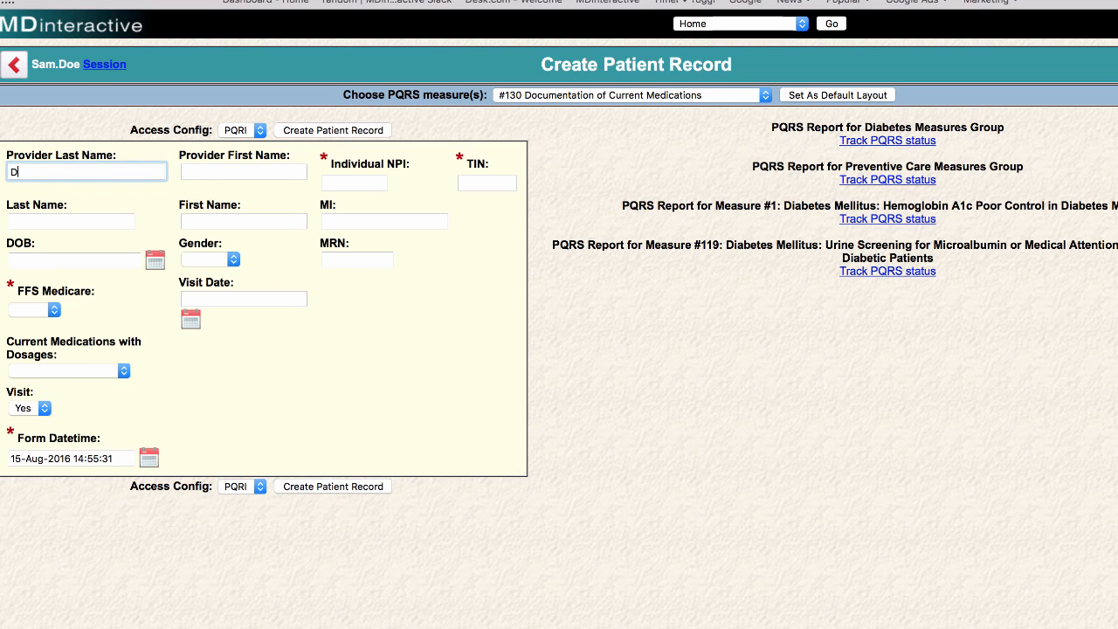
key("Tab")
type("Sam")
key("Tab")
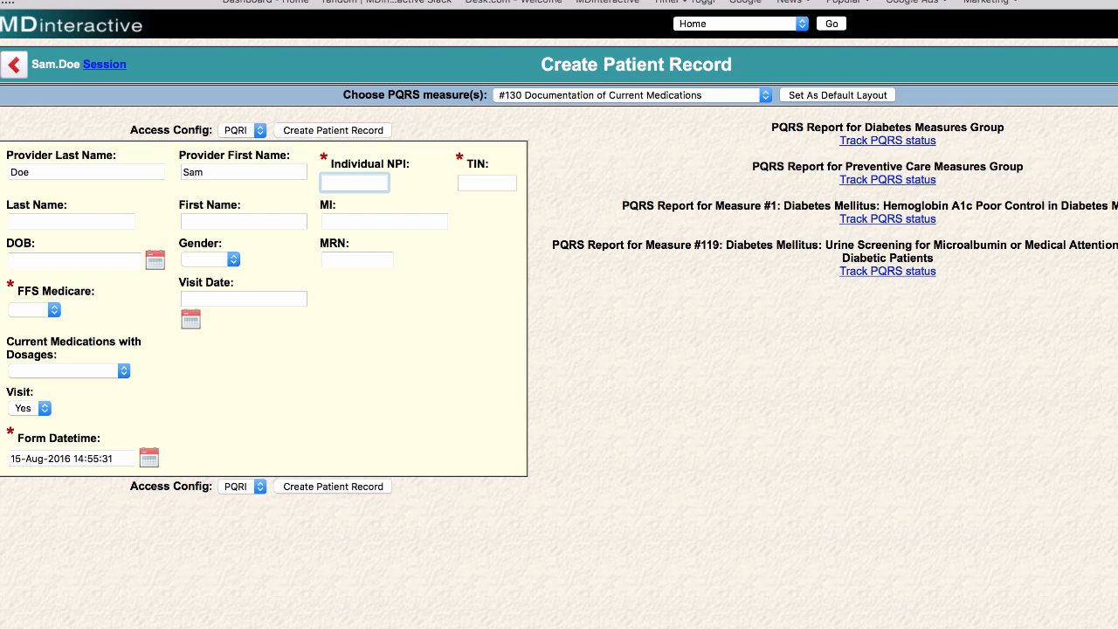
type("123456789")
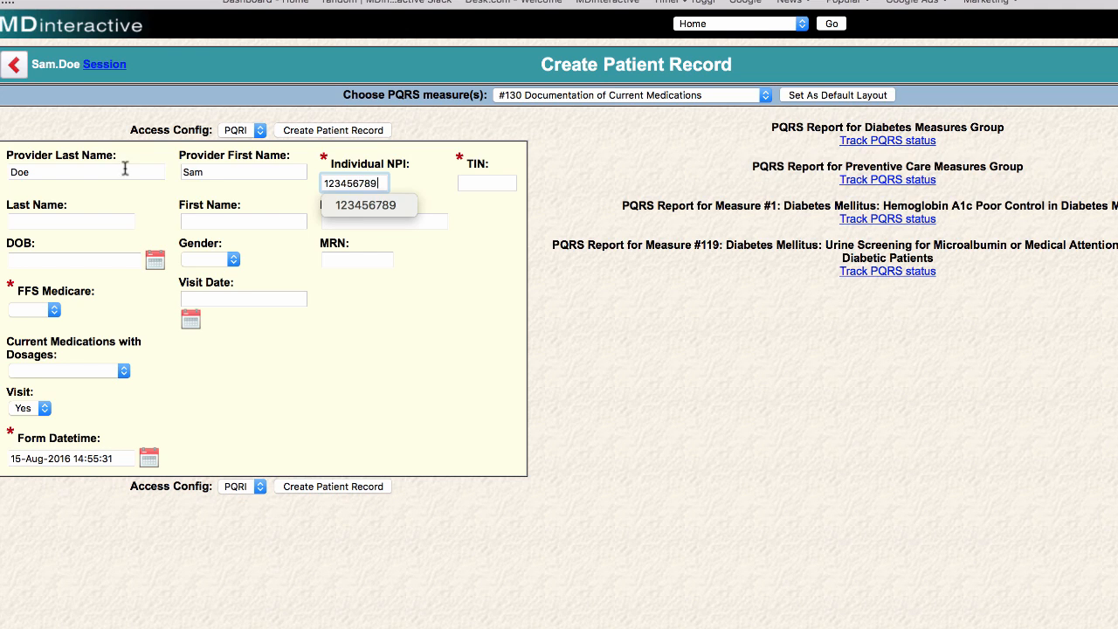
left_click(471, 182)
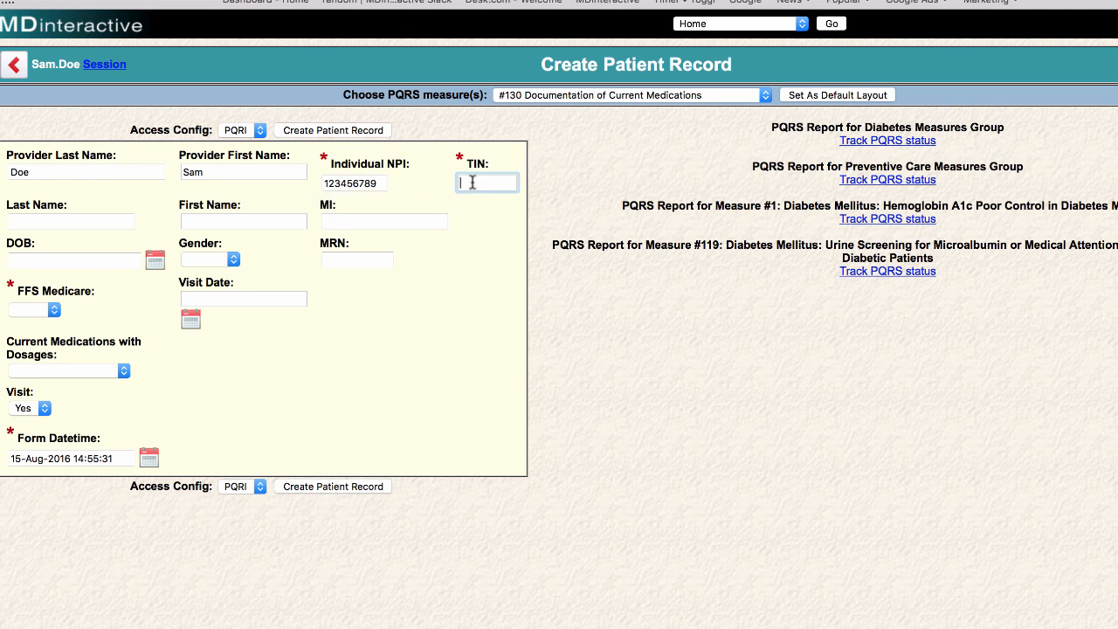
type("12345")
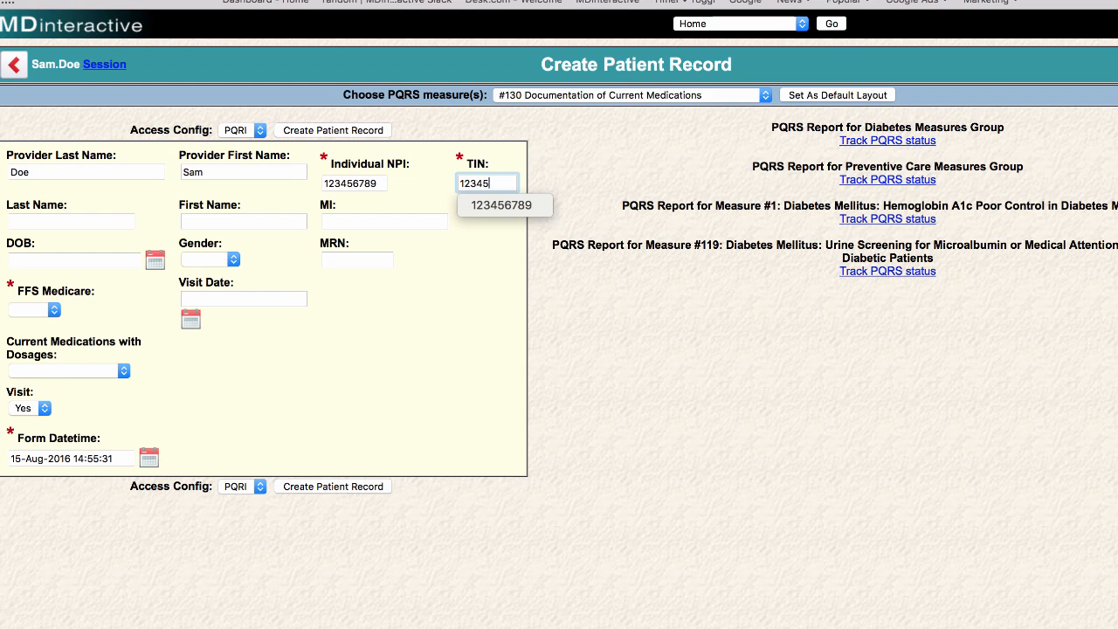
type("6789")
left_click(496, 256)
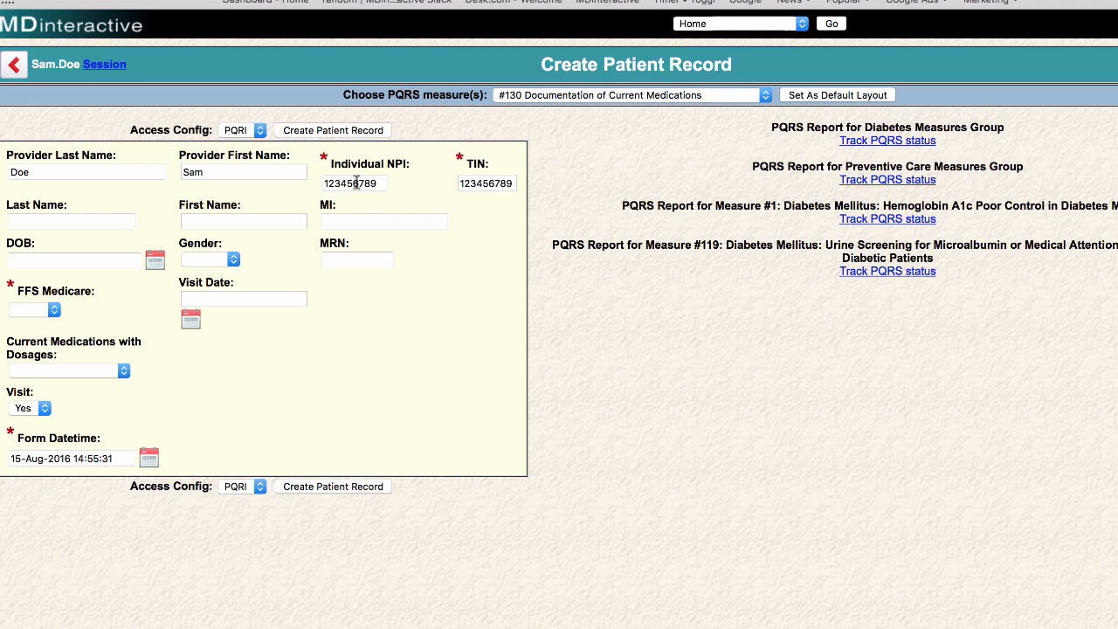
left_click(109, 222)
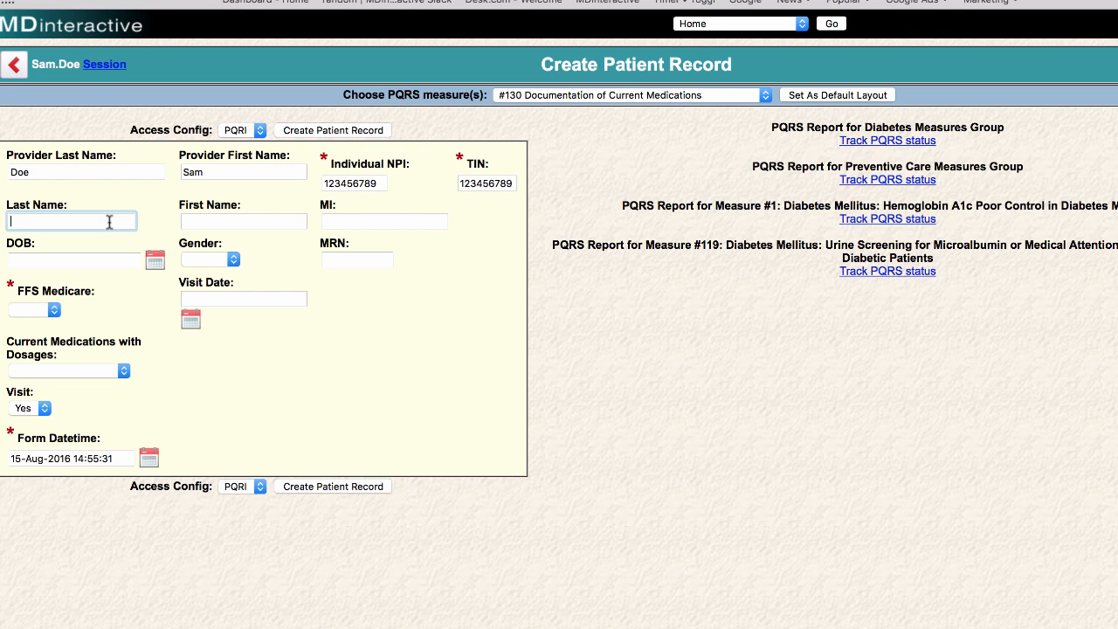
type("Smith")
key("Tab")
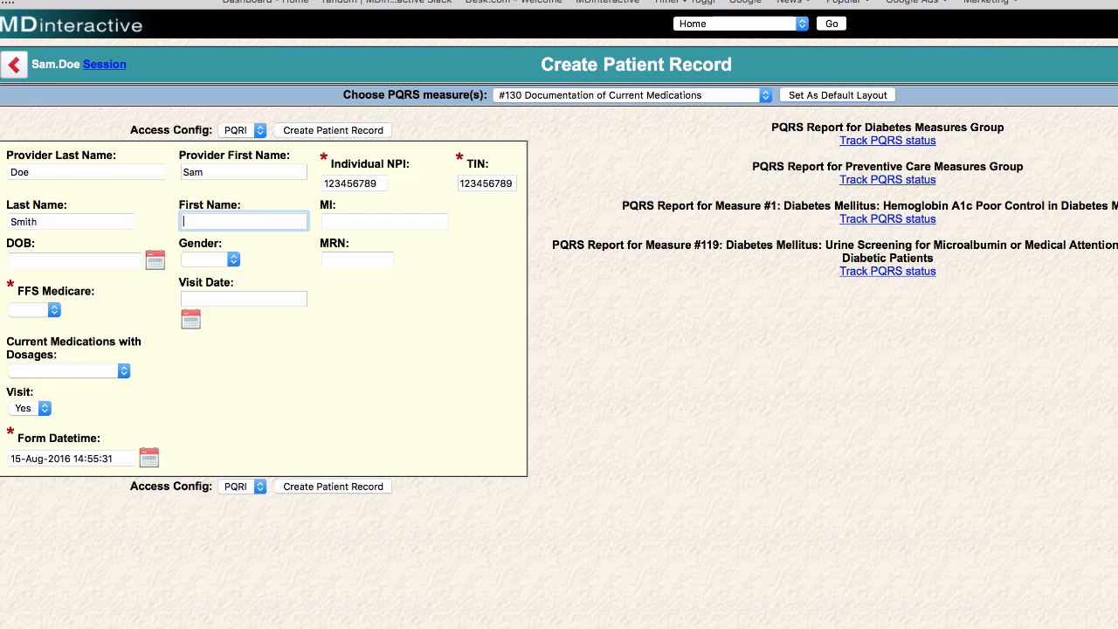
type("Jill")
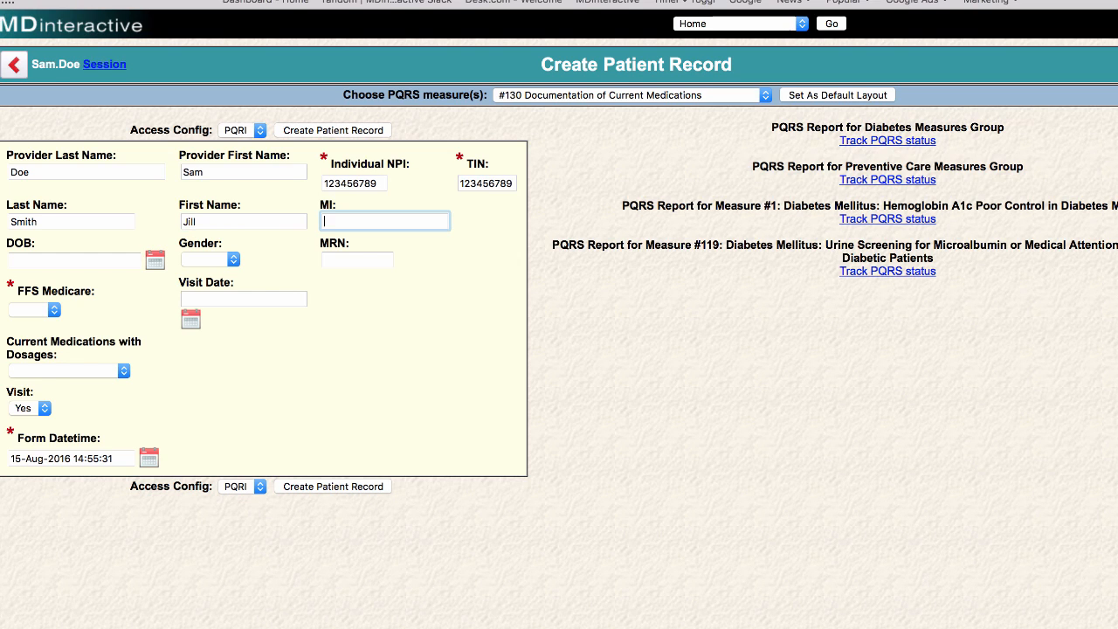
key("Tab")
key("Tab")
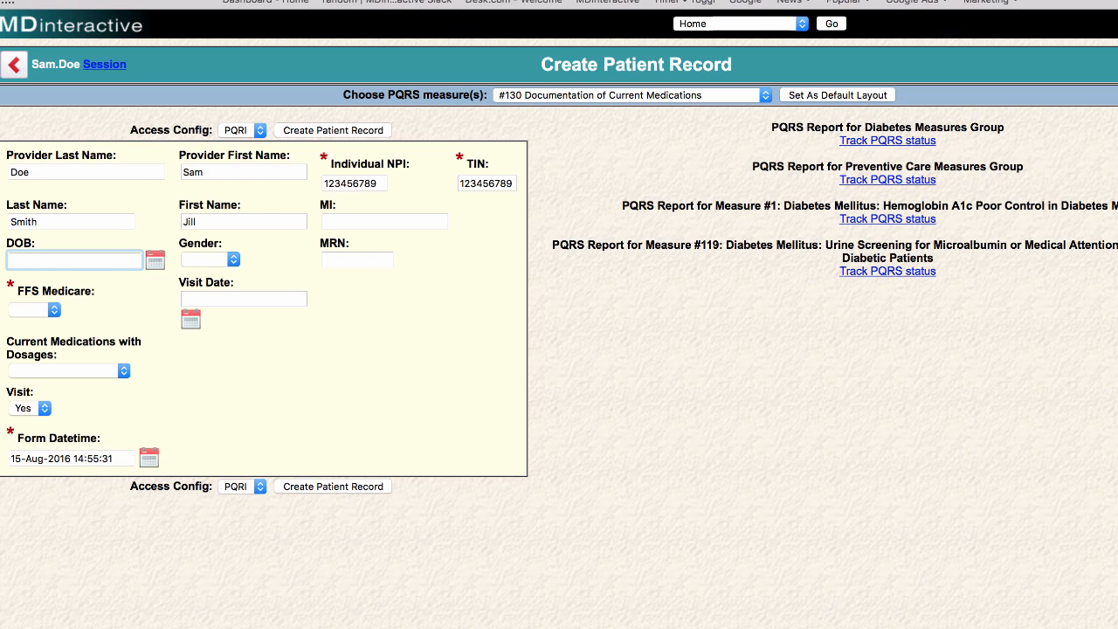
type("03/")
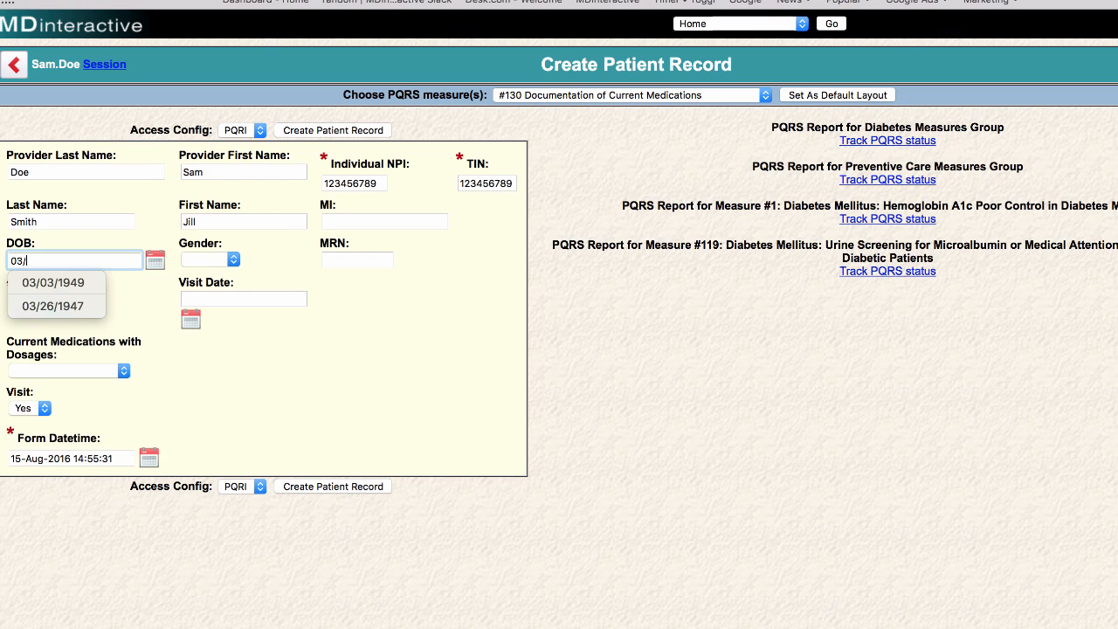
type("26/1")
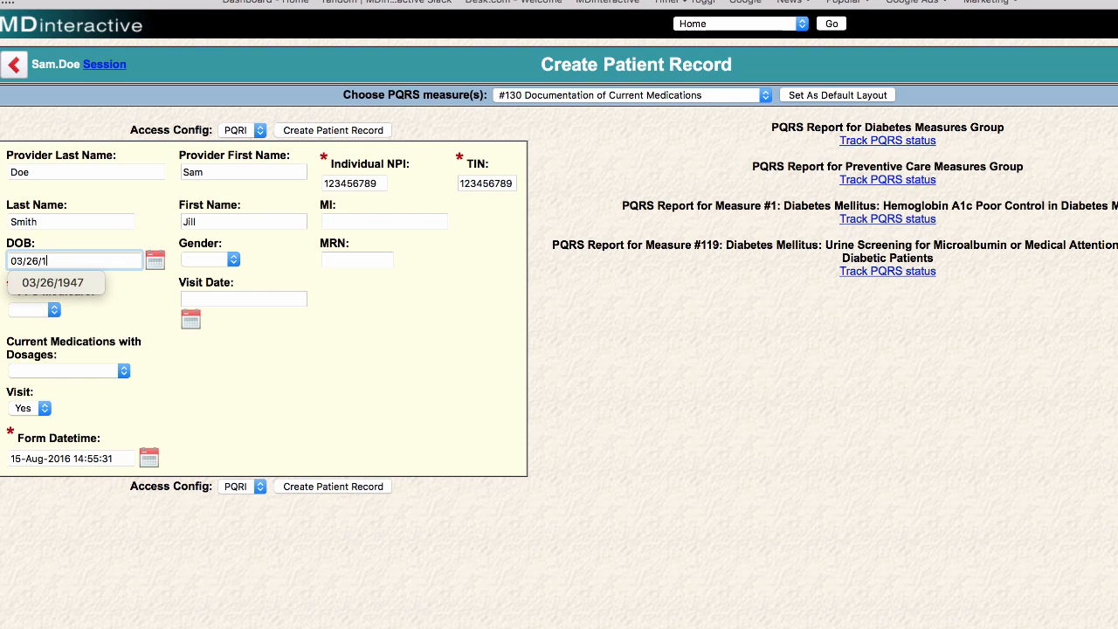
type("947")
left_click(155, 260)
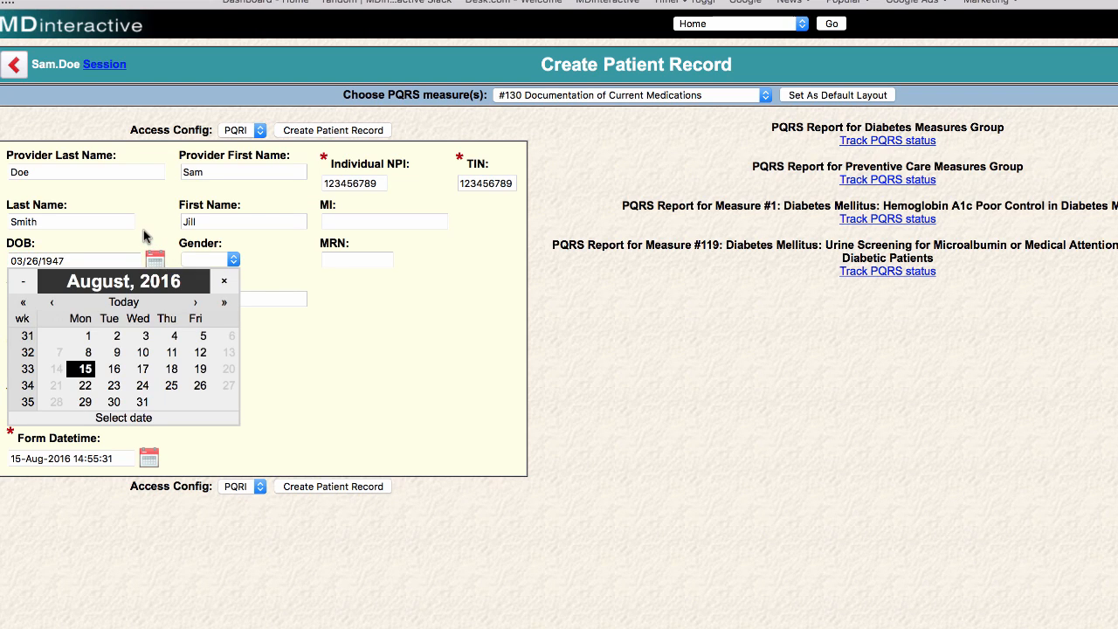
Set the patient's gender to Female.
left_click(146, 236)
left_click(230, 260)
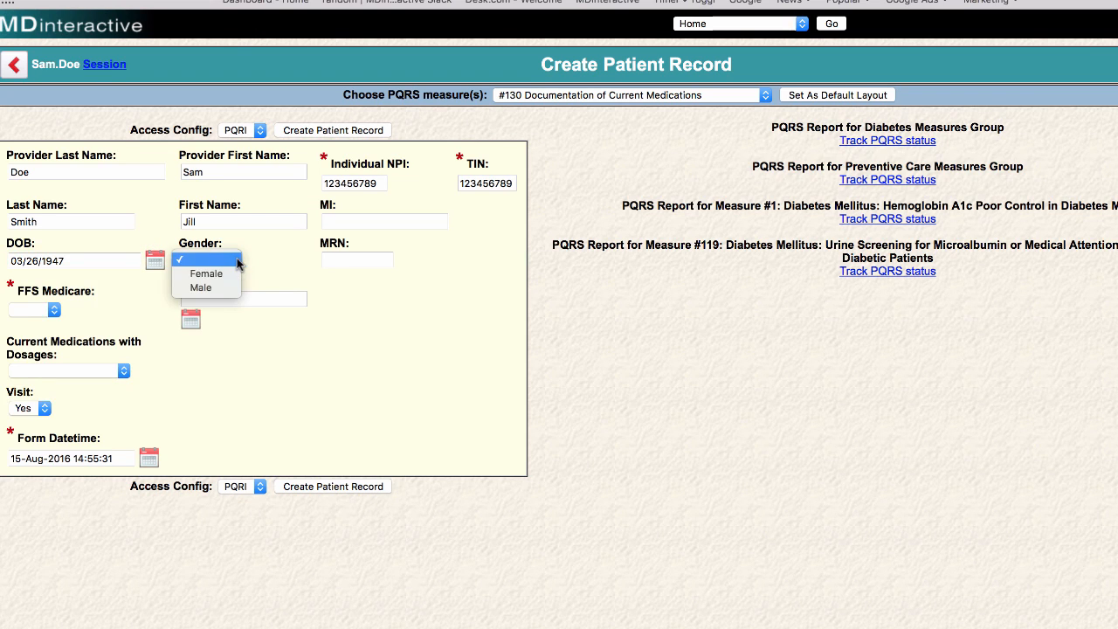
left_click(235, 274)
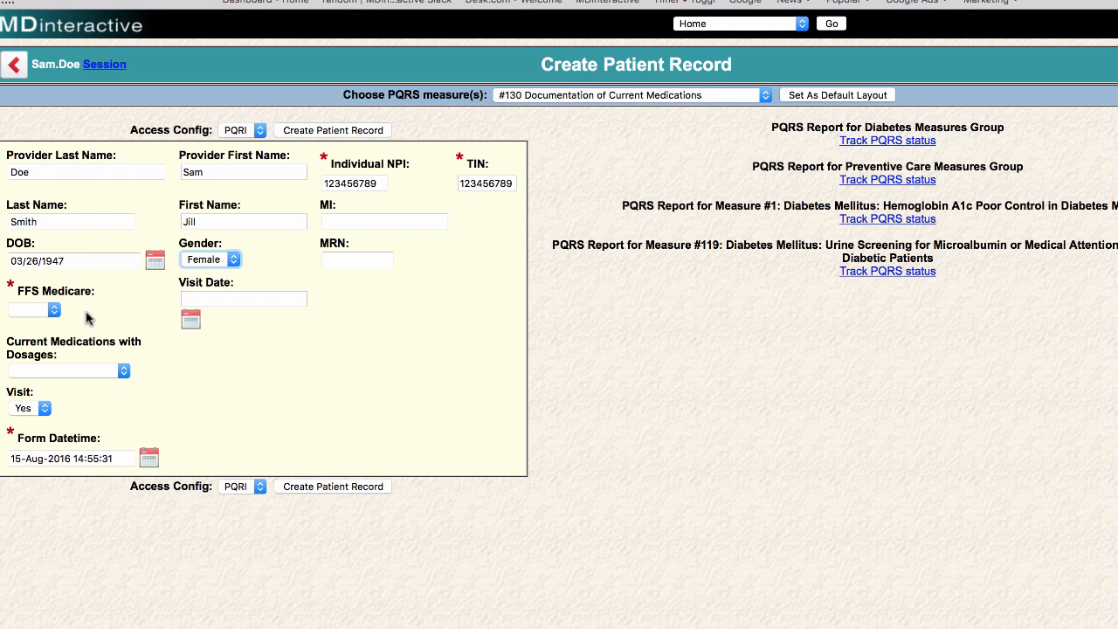
Set FFS Medicare to Yes.
mouse_move(71, 300)
left_click(54, 312)
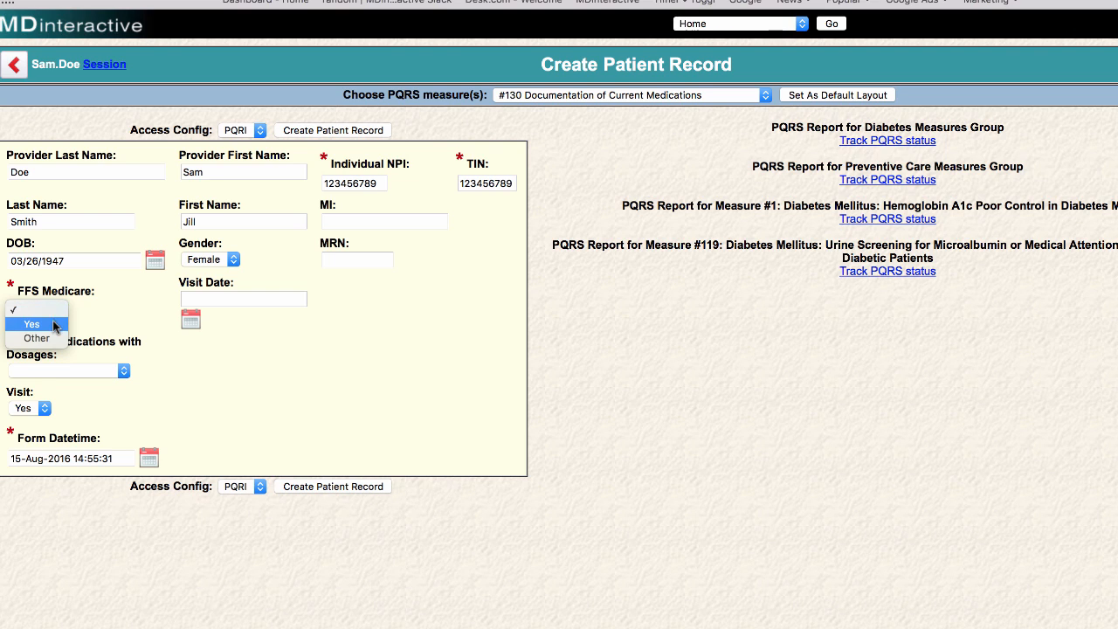
left_click(54, 325)
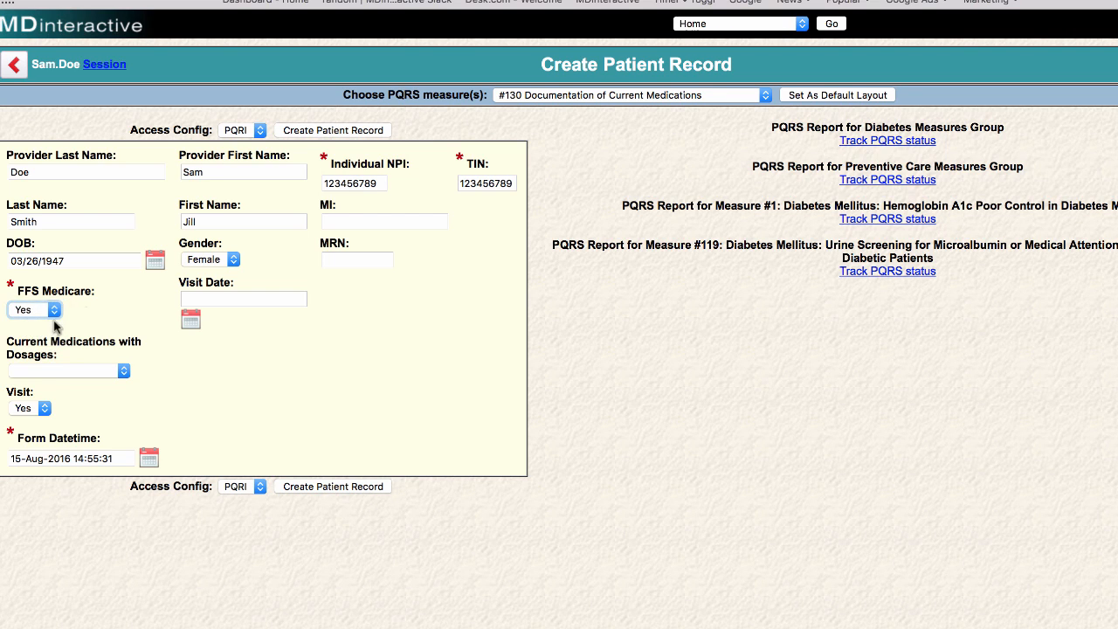
Type 08/14/2016 into the Visit Date field.
left_click(192, 298)
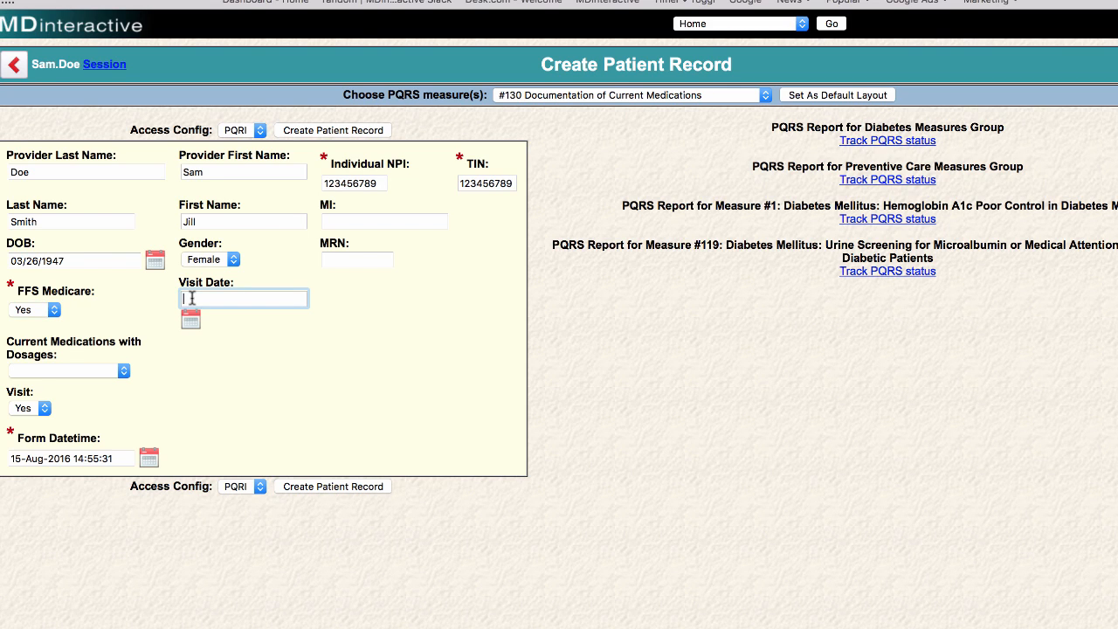
type("08/14/2016")
left_click(221, 376)
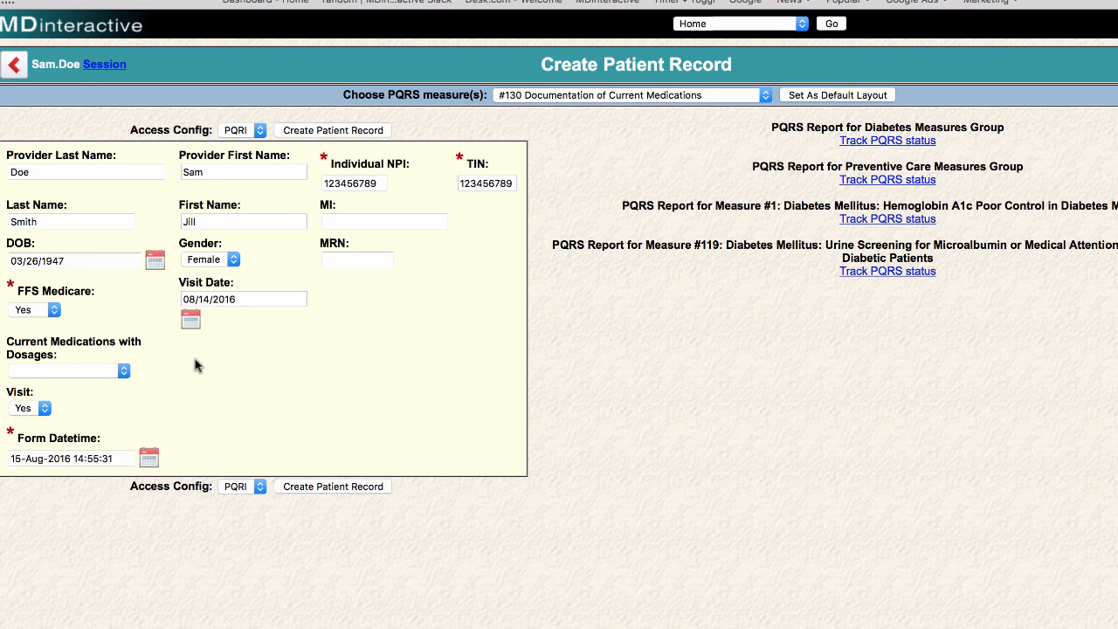
Choose Documented for Current Medications with Dosages.
mouse_move(138, 343)
left_click(124, 372)
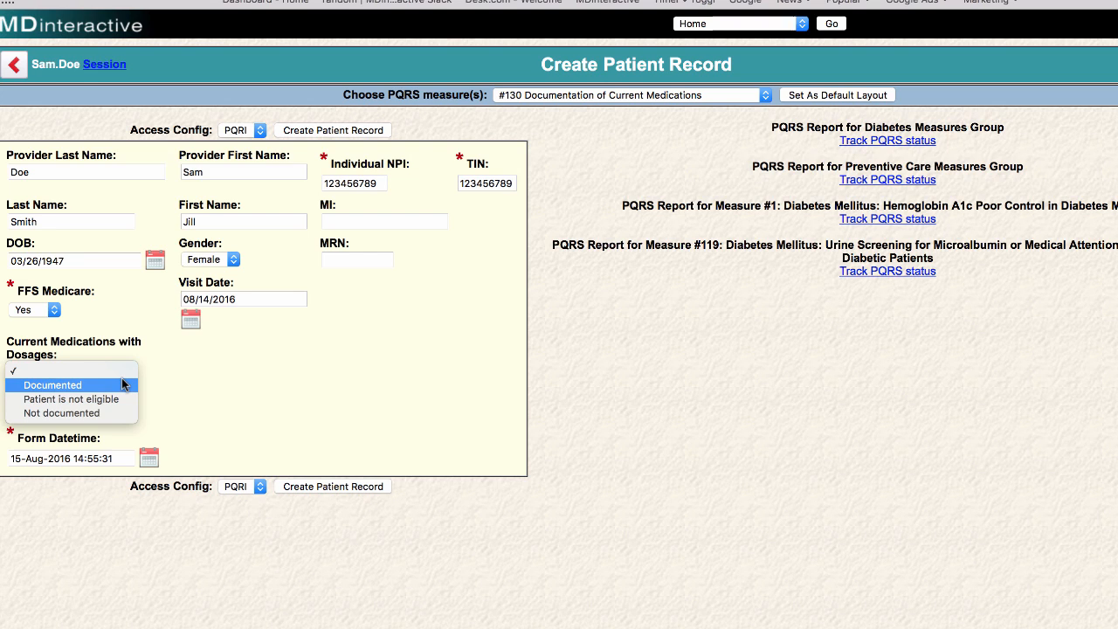
left_click(123, 384)
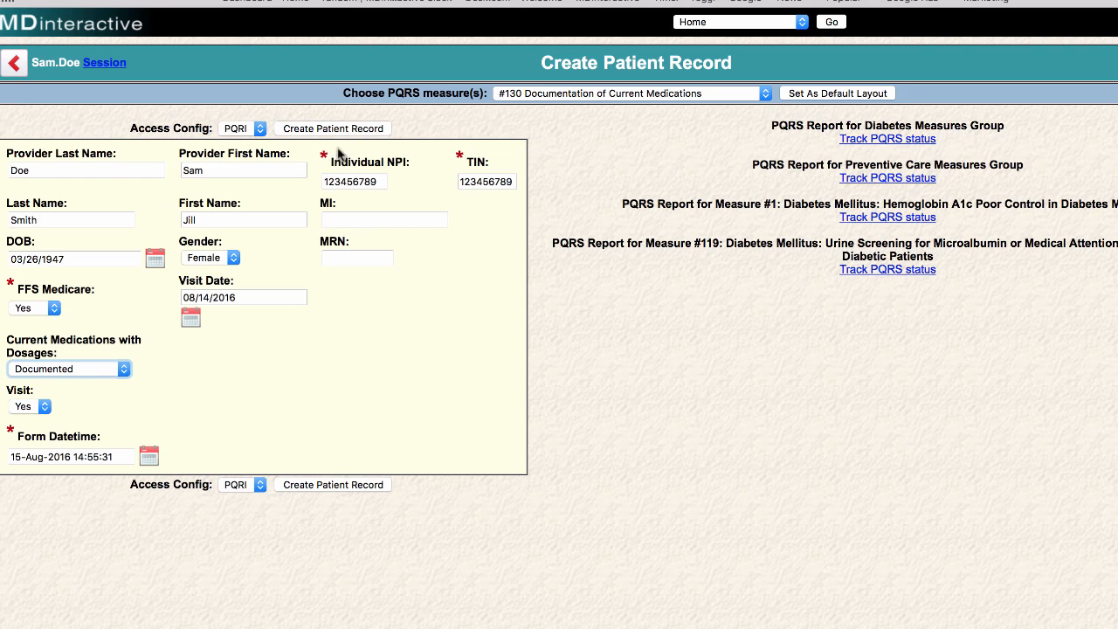
Submit the completed form with the Create Patient Record button.
left_click(442, 432)
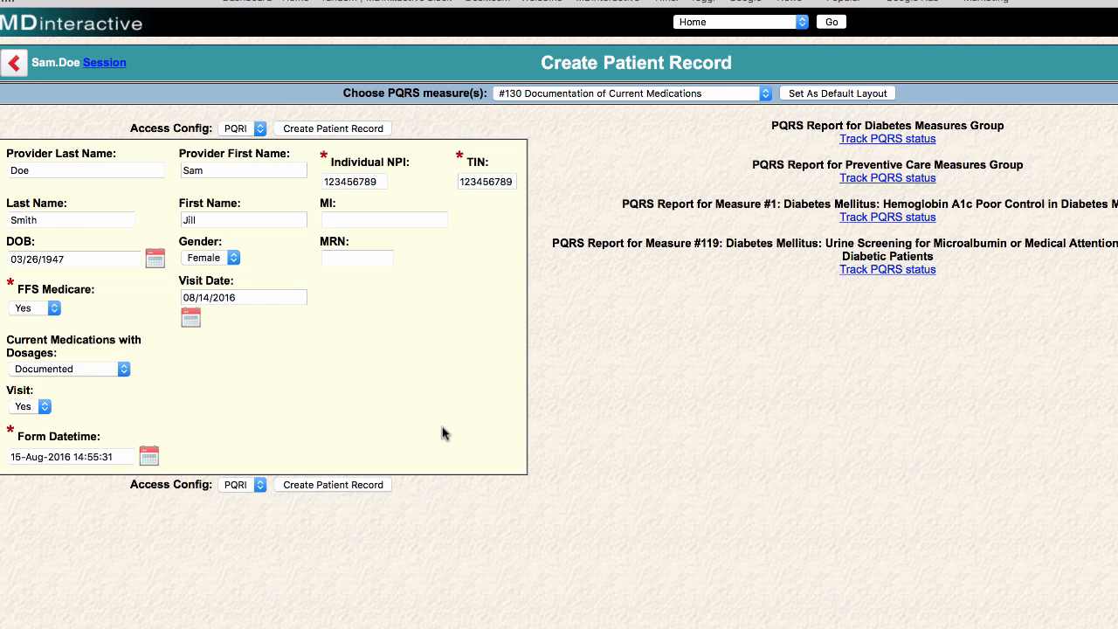
left_click(375, 131)
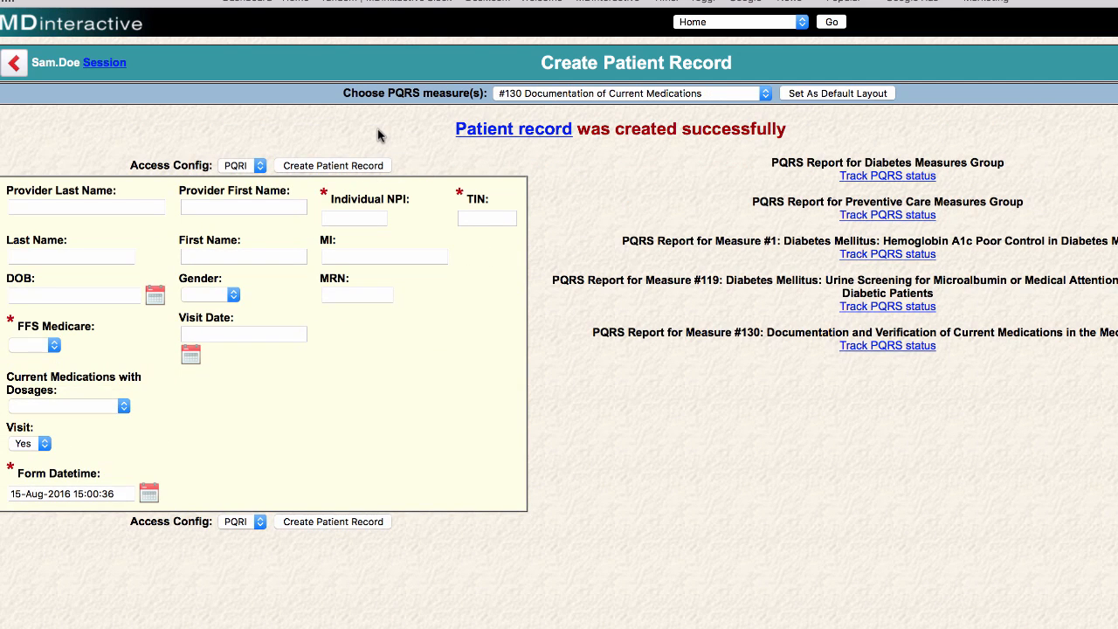